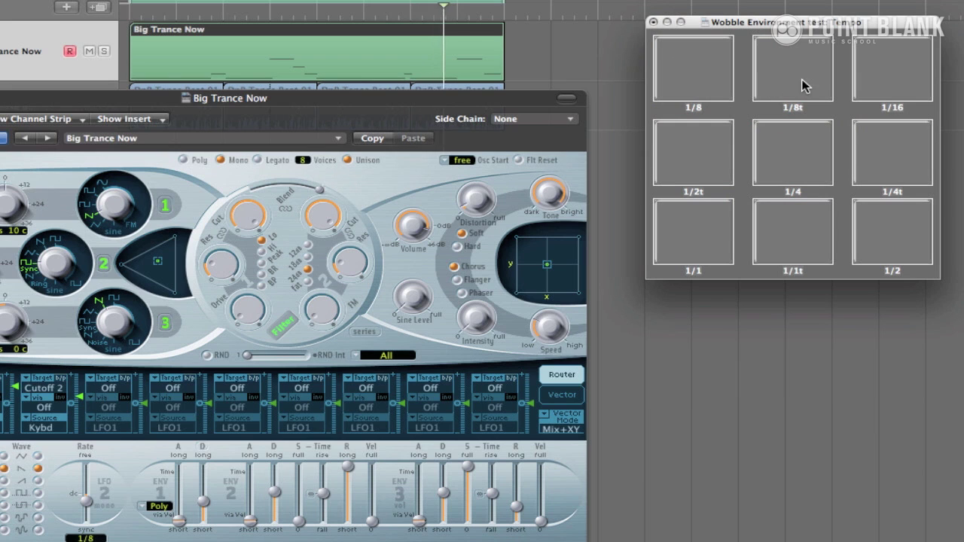
- Audition the Big Trance Now wobble during playback by switching between the tempo pads from 1/16 to 1/1, including the triplet values
click(888, 95)
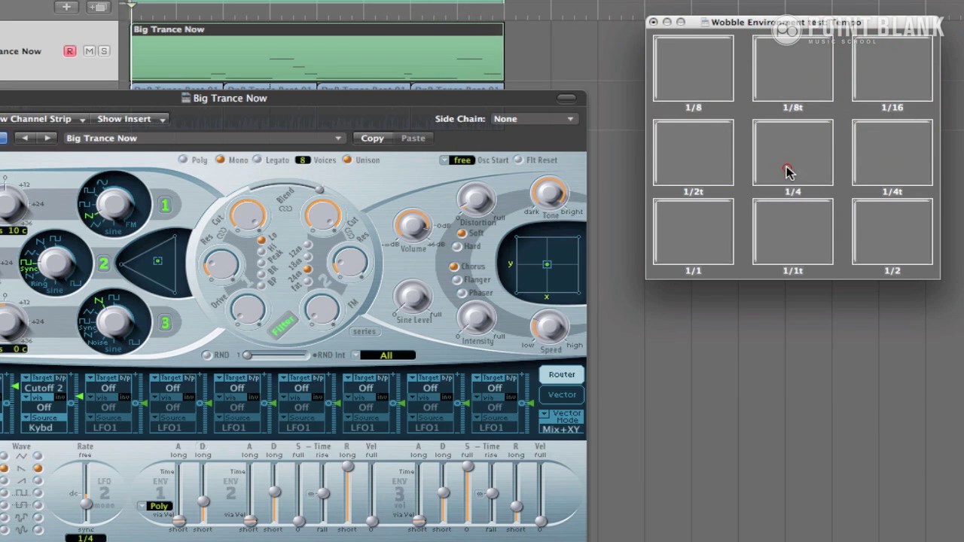
click(788, 169)
click(697, 74)
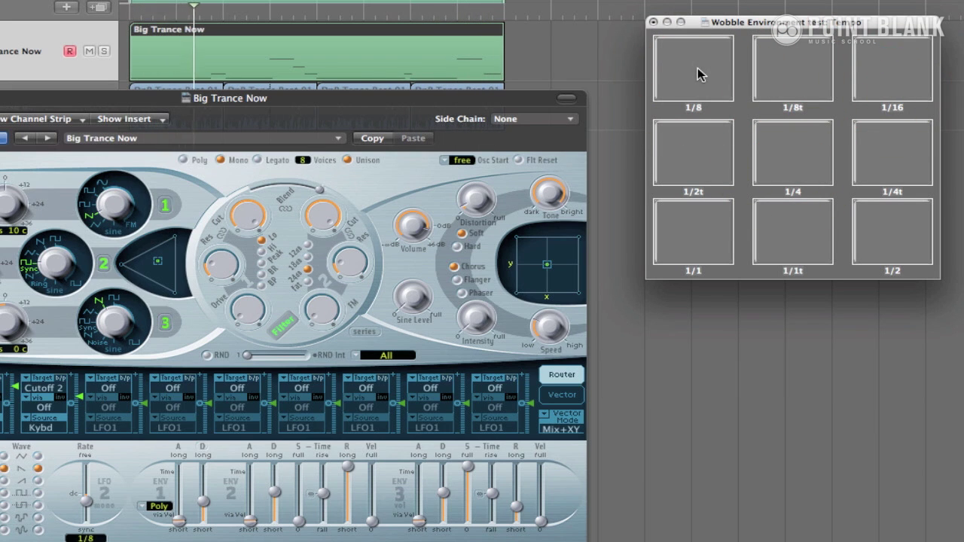
click(779, 76)
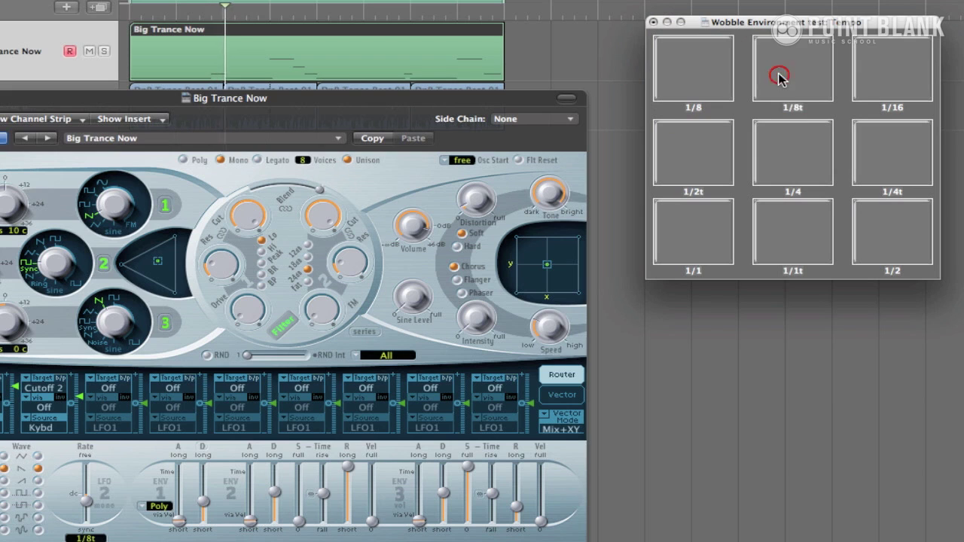
click(892, 160)
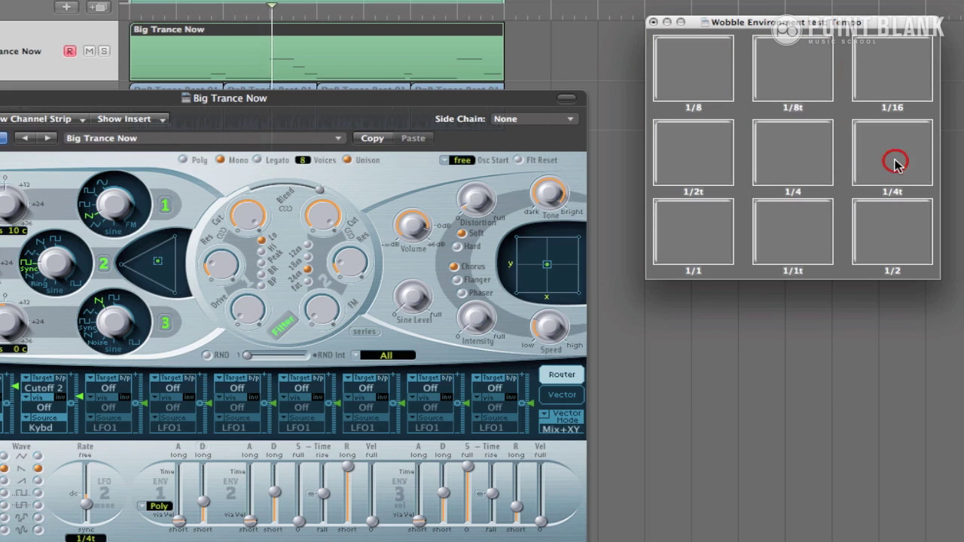
click(885, 75)
click(784, 170)
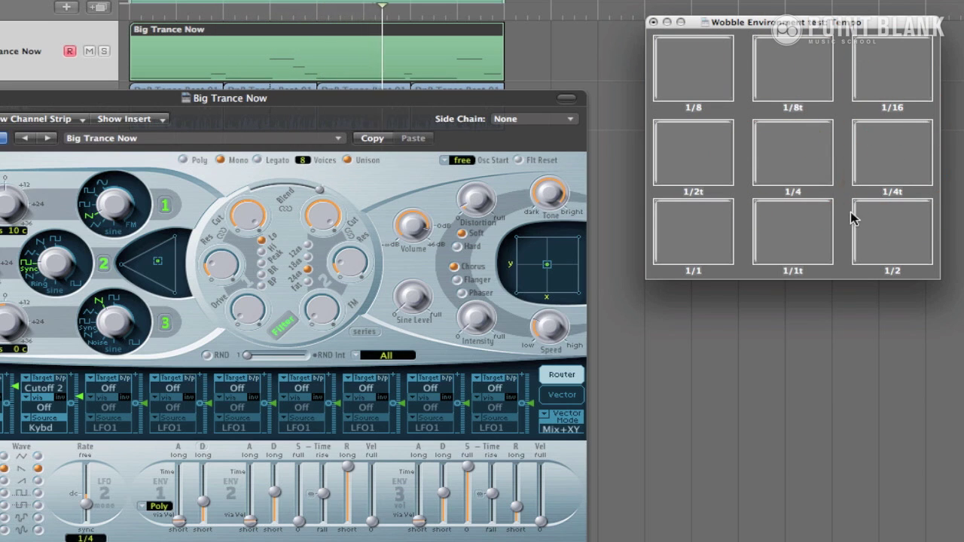
click(878, 223)
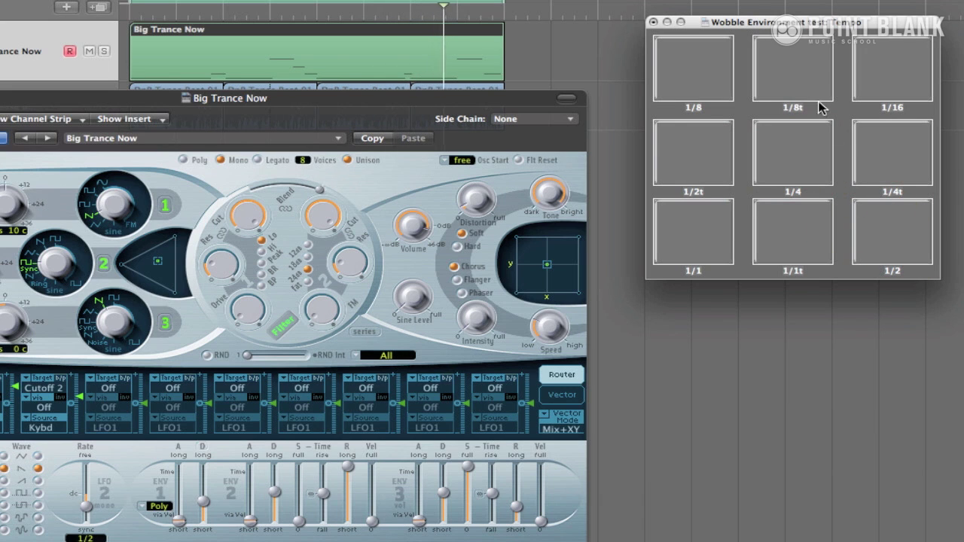
click(791, 75)
click(700, 90)
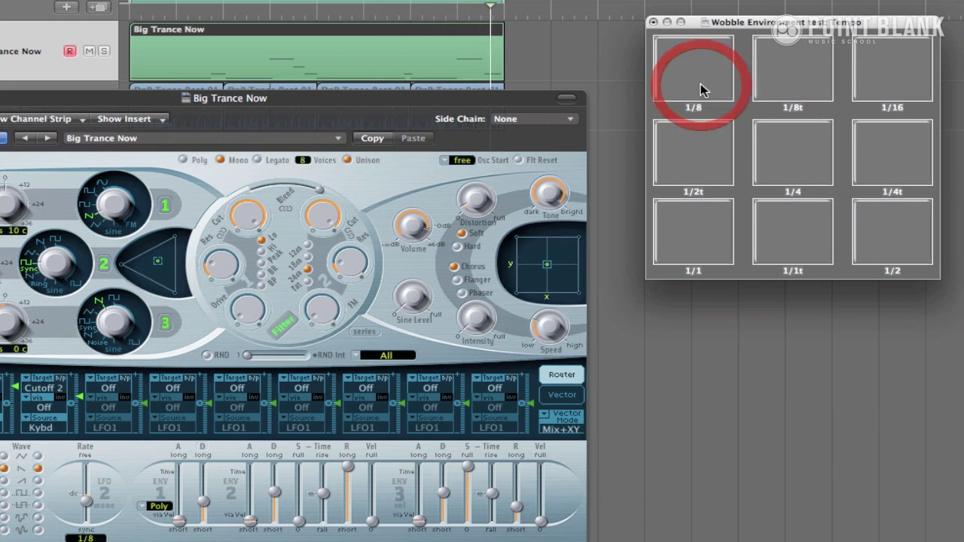
click(728, 155)
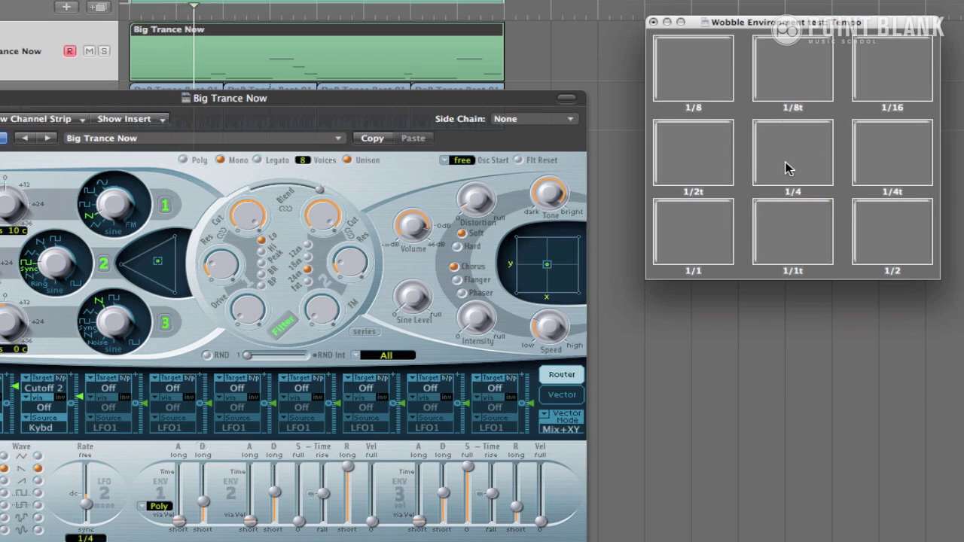
click(905, 162)
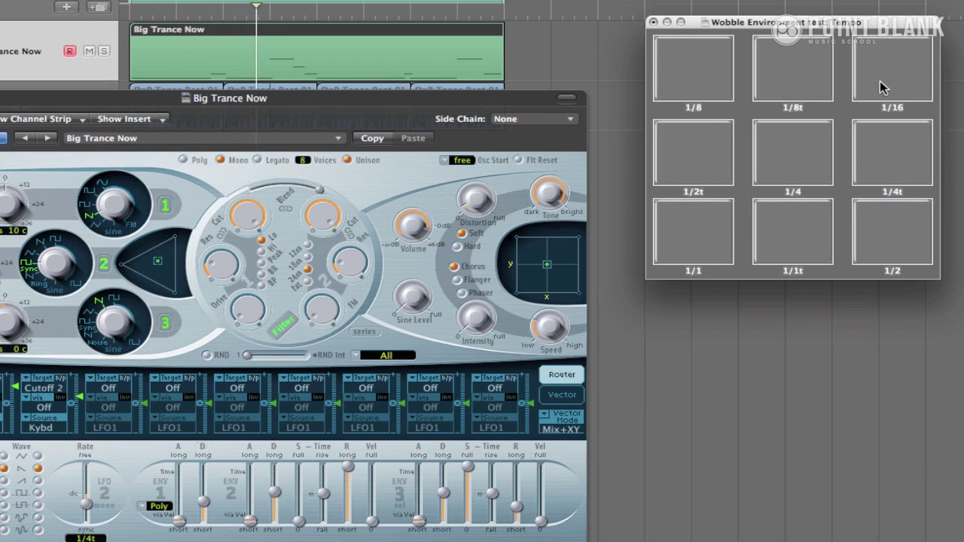
click(880, 80)
click(800, 83)
click(687, 68)
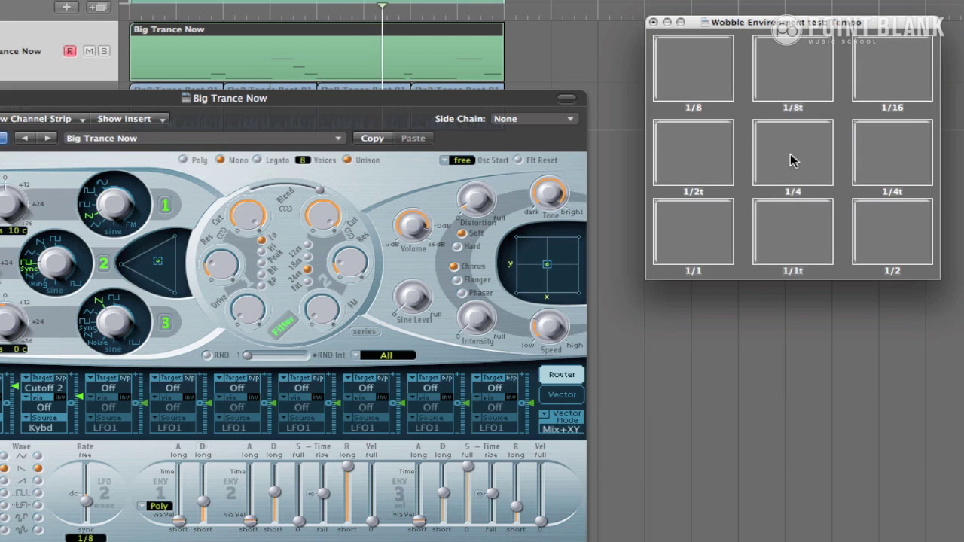
click(792, 156)
click(708, 74)
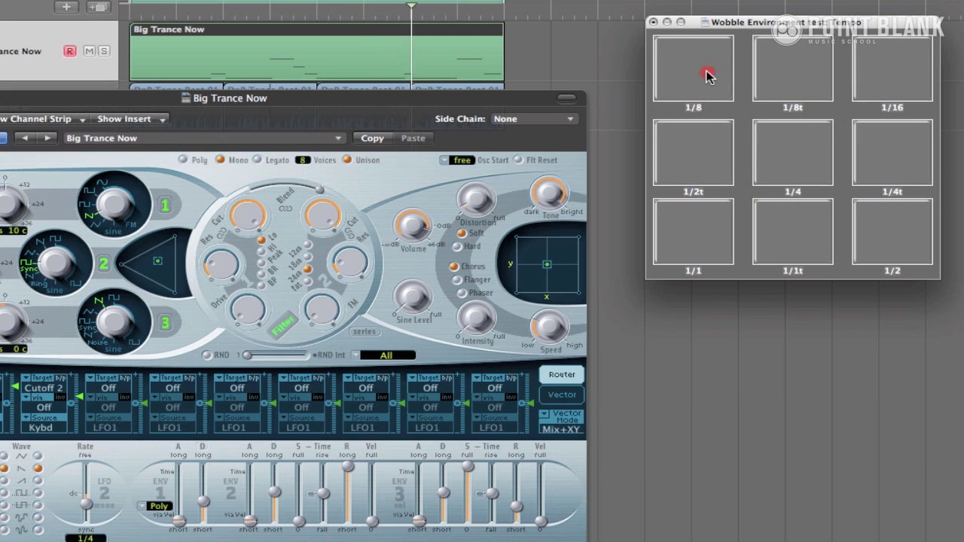
click(779, 74)
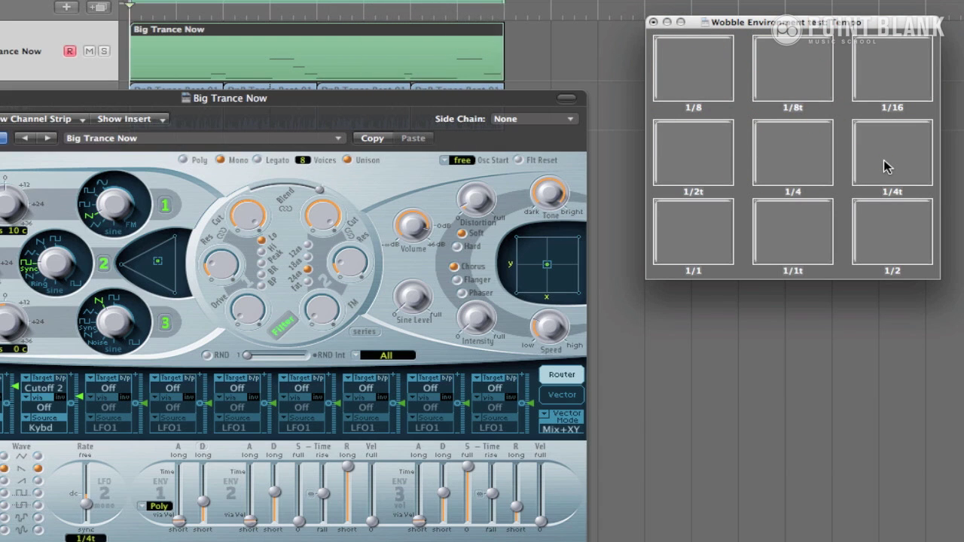
click(795, 161)
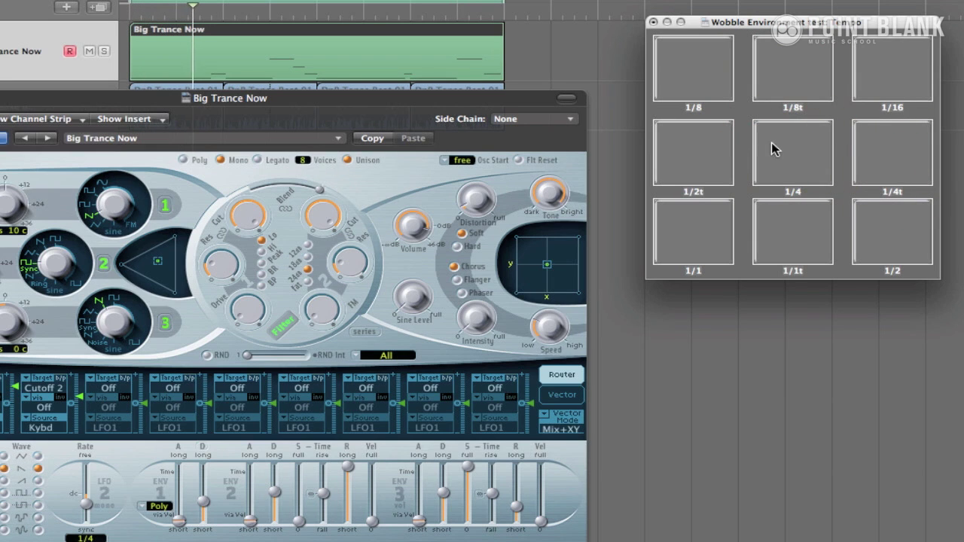
click(692, 74)
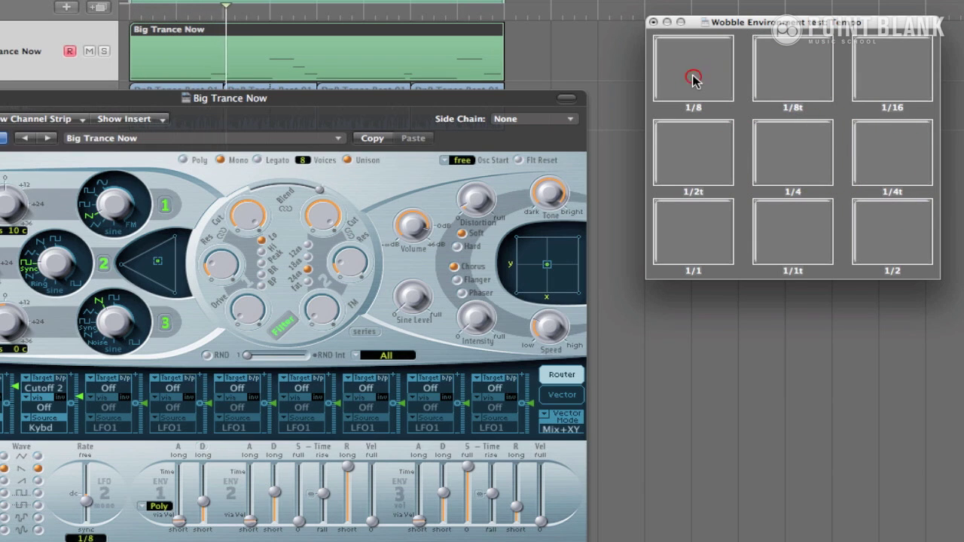
click(887, 82)
click(791, 83)
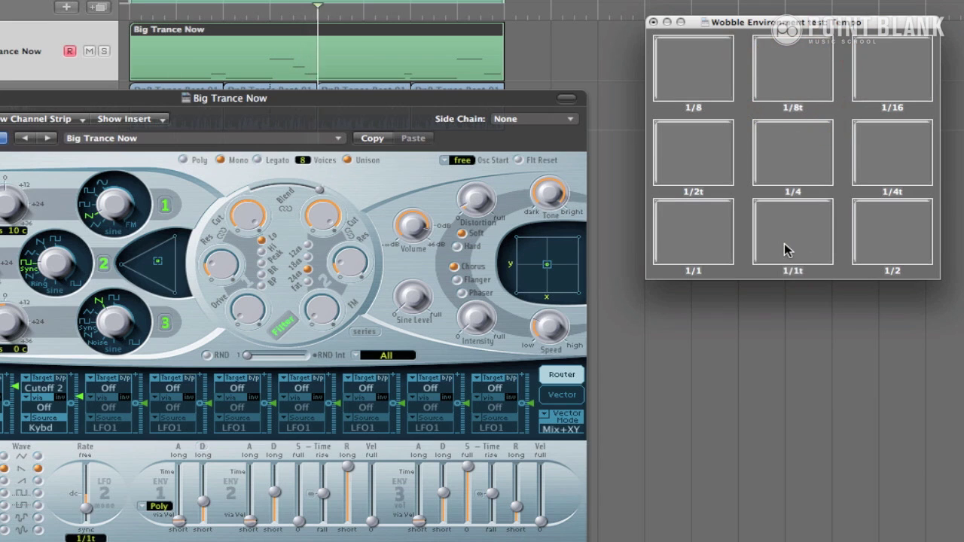
click(787, 245)
click(896, 250)
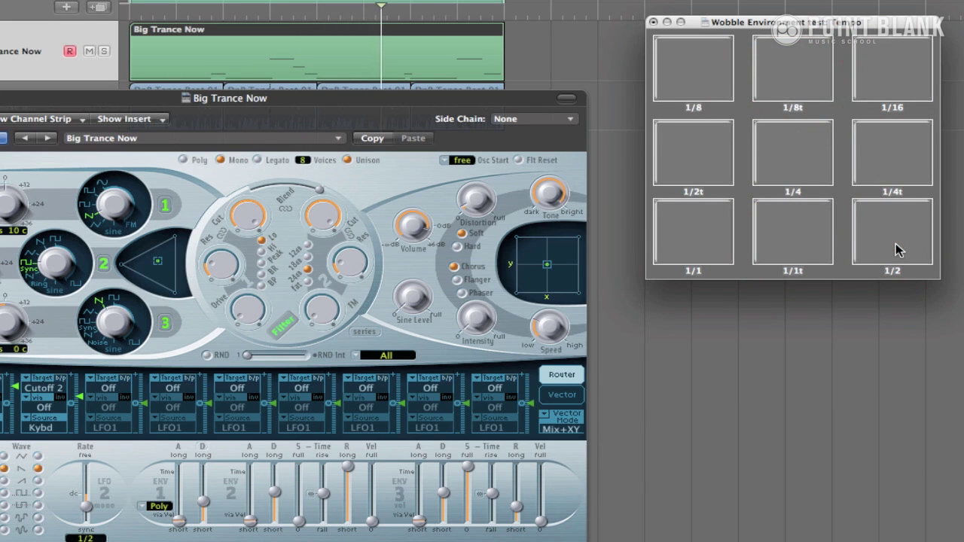
click(894, 155)
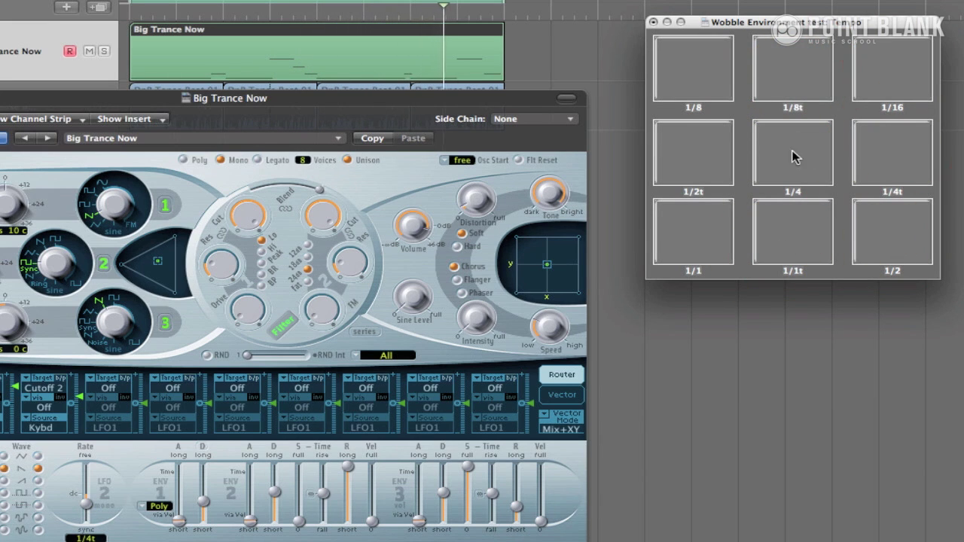
click(695, 150)
click(702, 83)
click(785, 70)
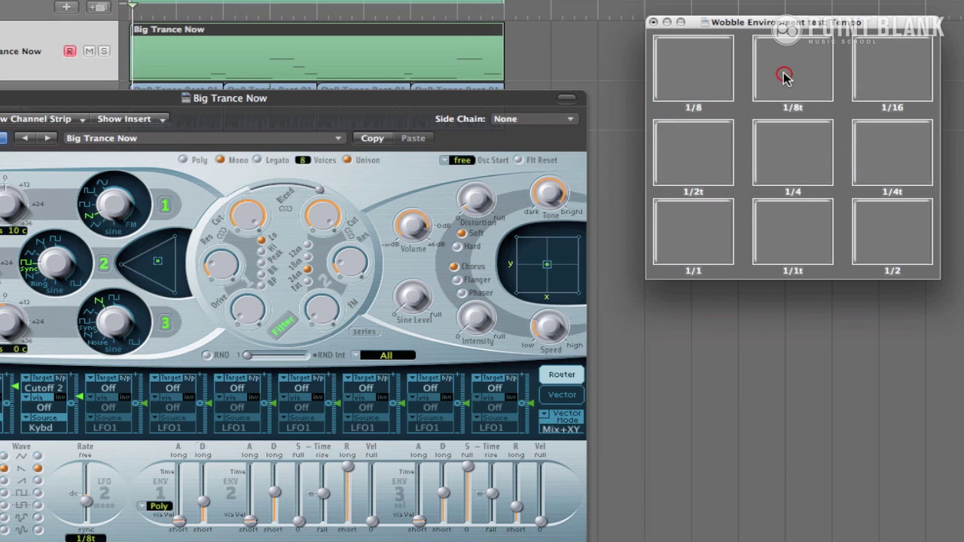
click(799, 167)
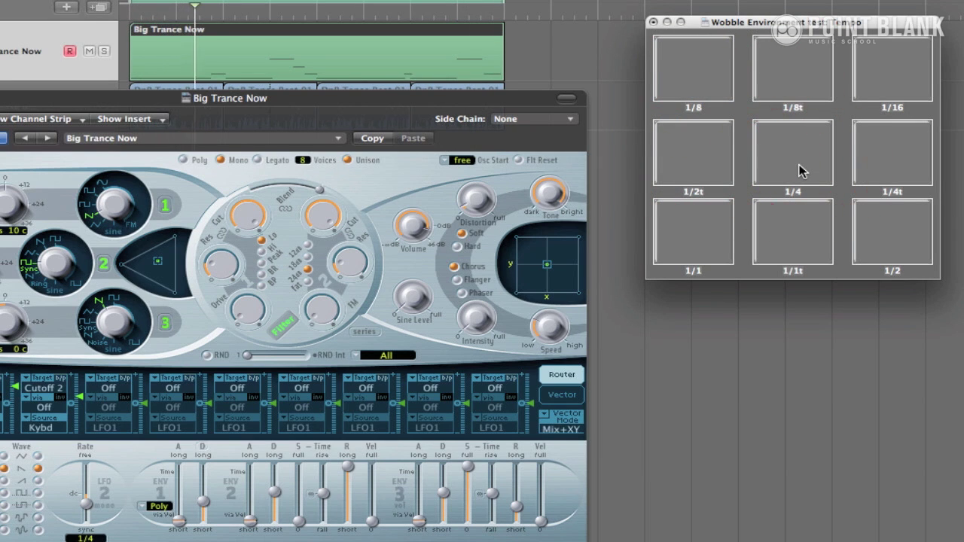
click(680, 154)
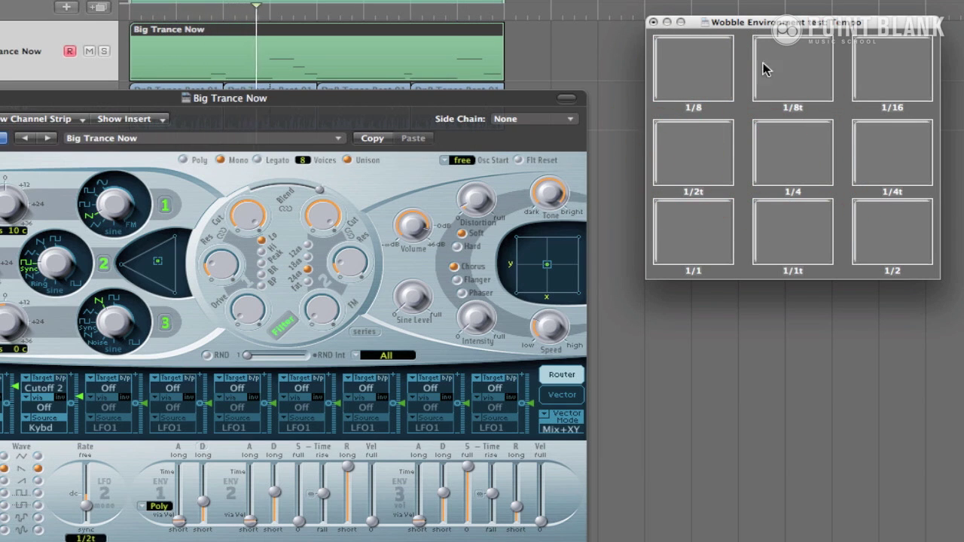
click(870, 50)
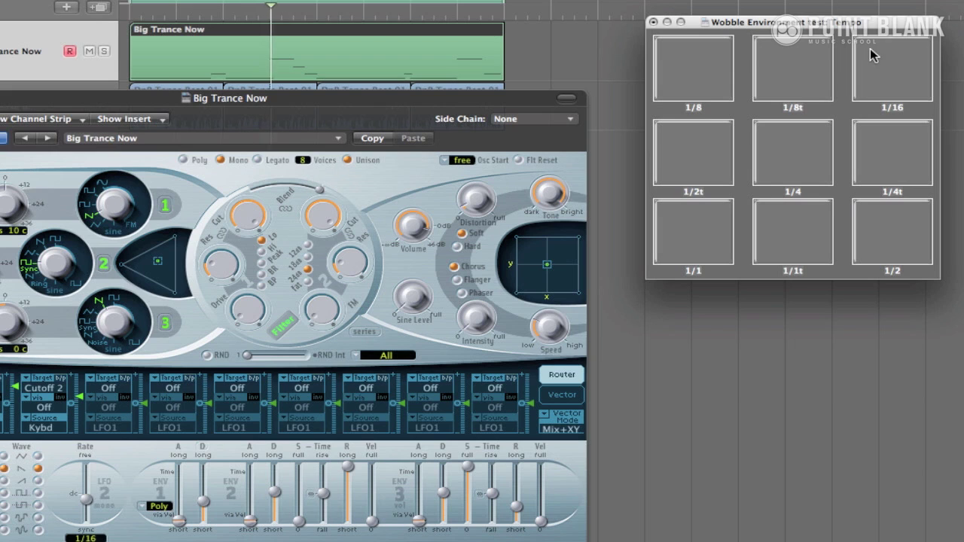
click(891, 149)
click(810, 158)
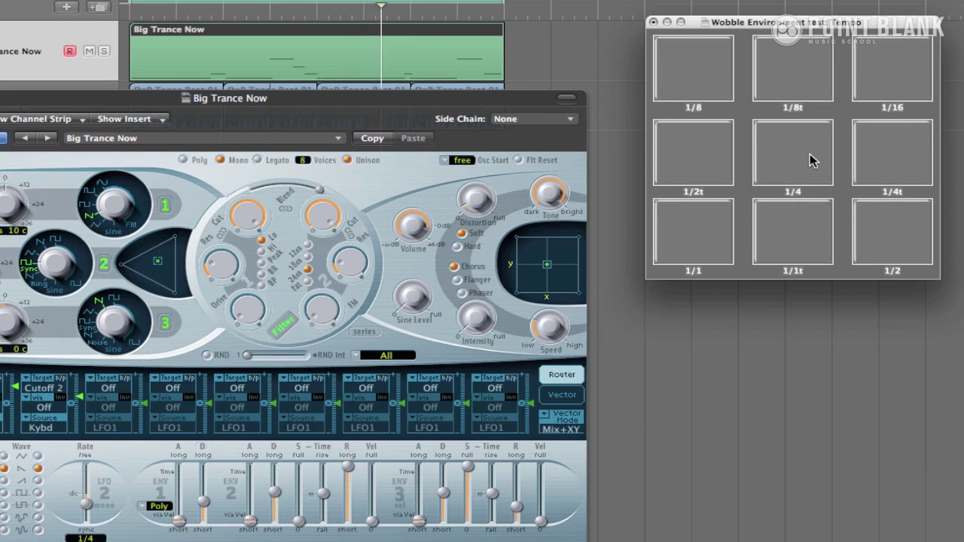
click(792, 80)
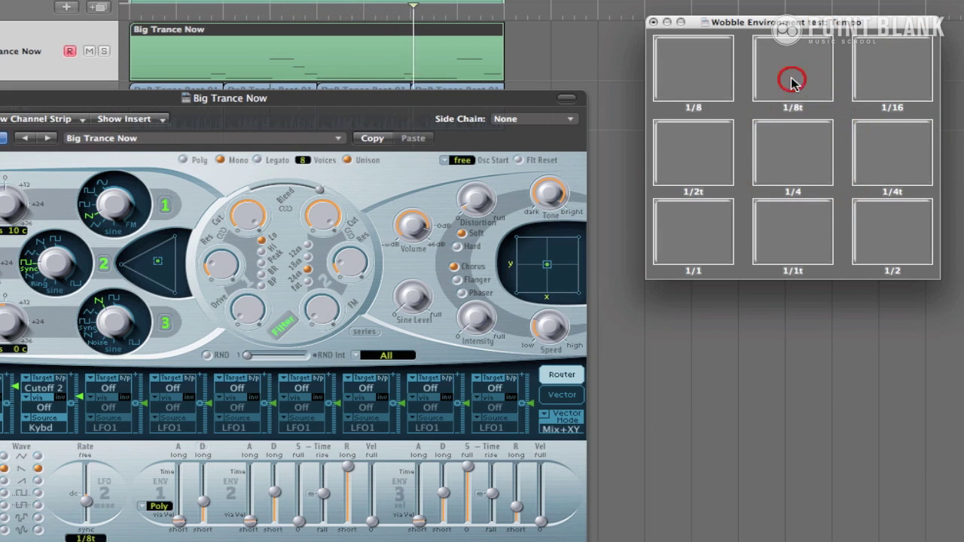
click(692, 232)
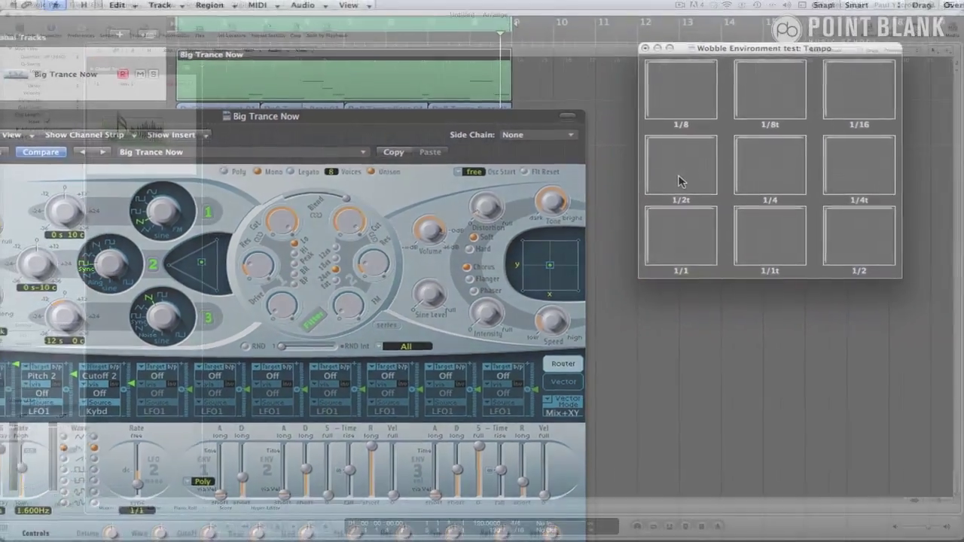
click(679, 180)
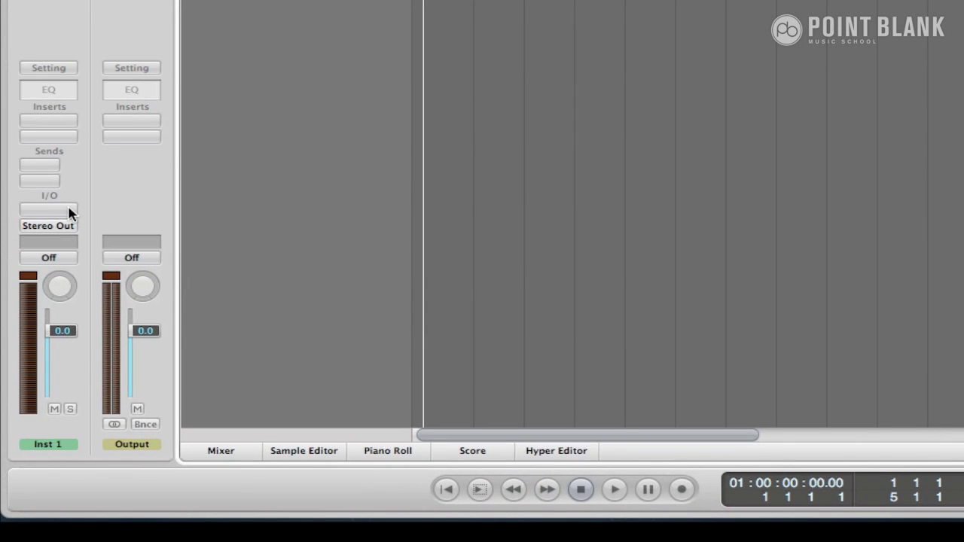
- Insert the ES2 (Synthesizer 2) instrument on the Inst 1 channel strip
click(69, 212)
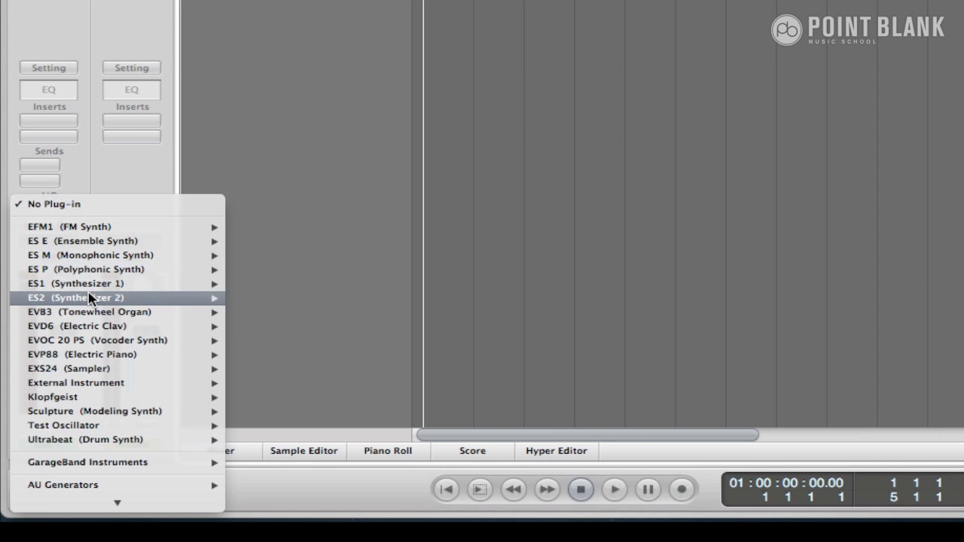
mouse_move(89, 298)
click(283, 300)
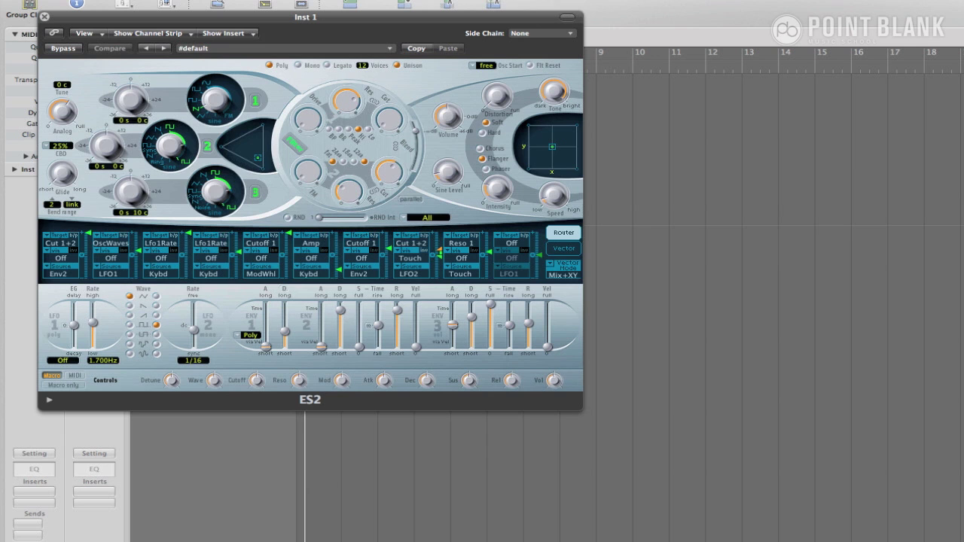
- Load the Big Trance Now preset from the 01 Synth Leads category into the ES2
click(370, 49)
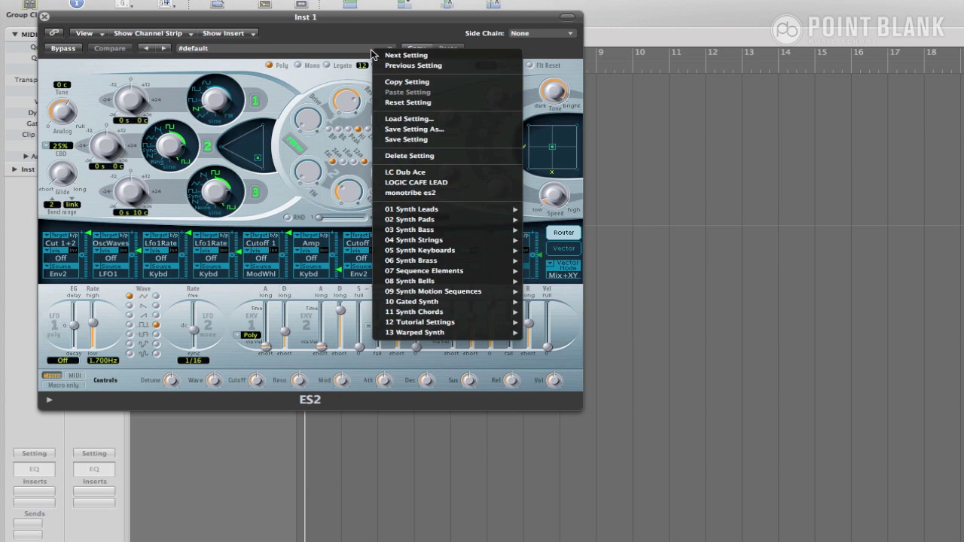
mouse_move(454, 213)
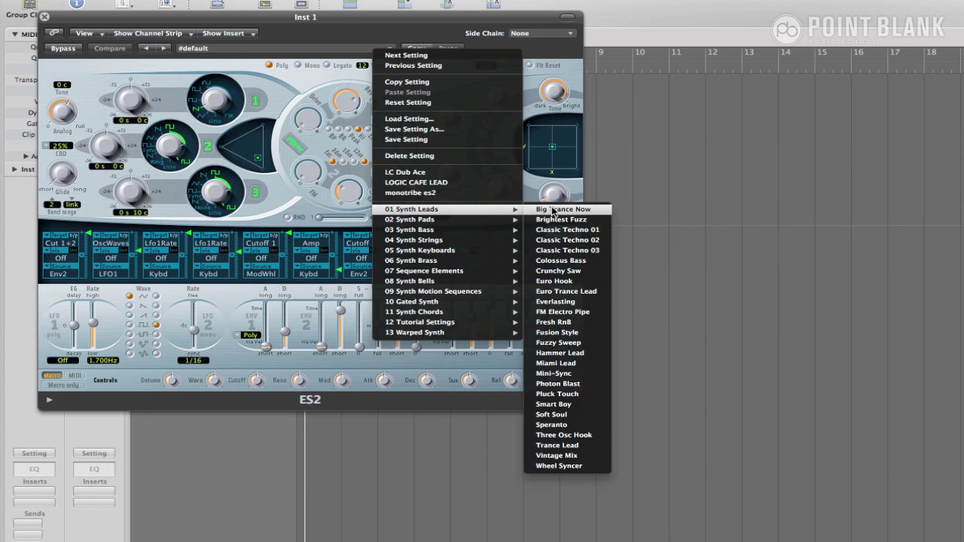
click(538, 210)
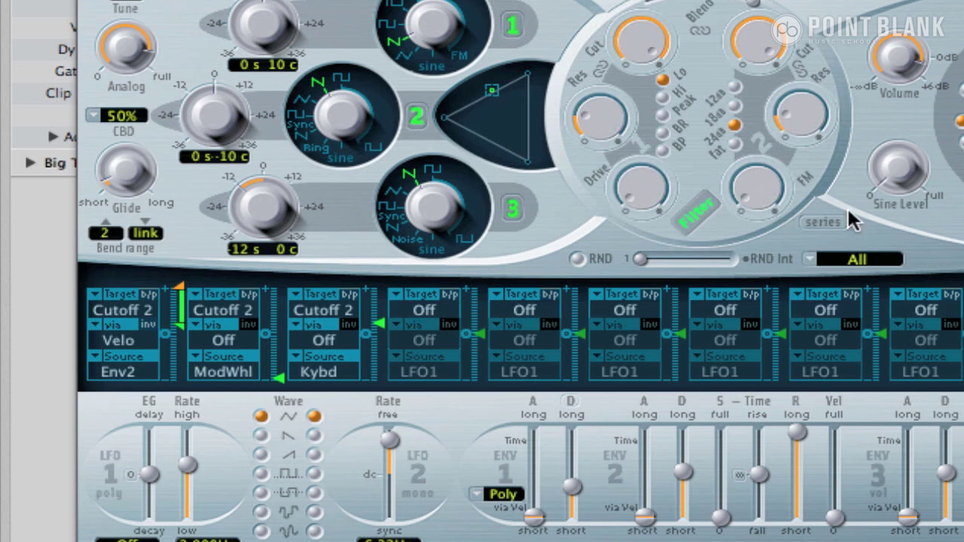
- Configure the first modulation router slot with target Cut 1+2, source LFO2 and via set to Off
click(160, 314)
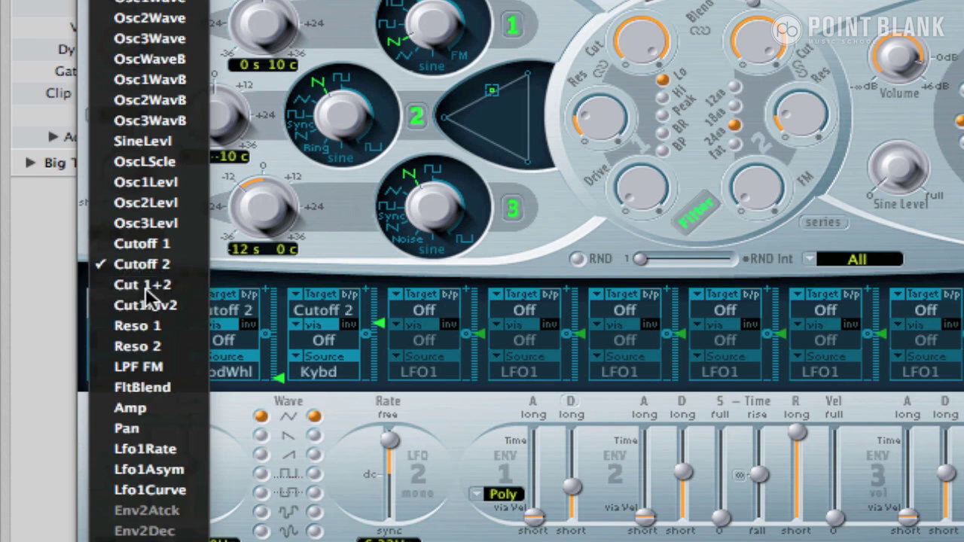
click(144, 284)
click(140, 373)
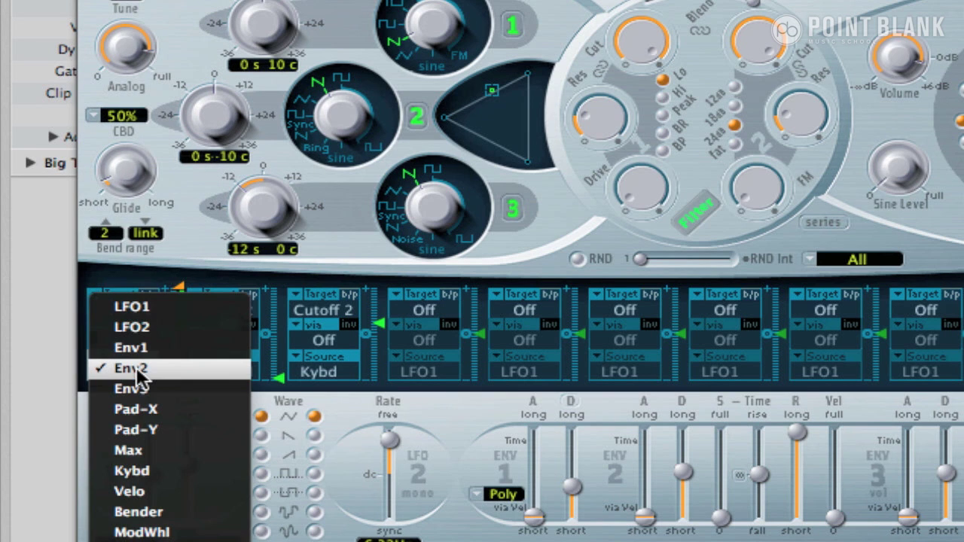
click(149, 328)
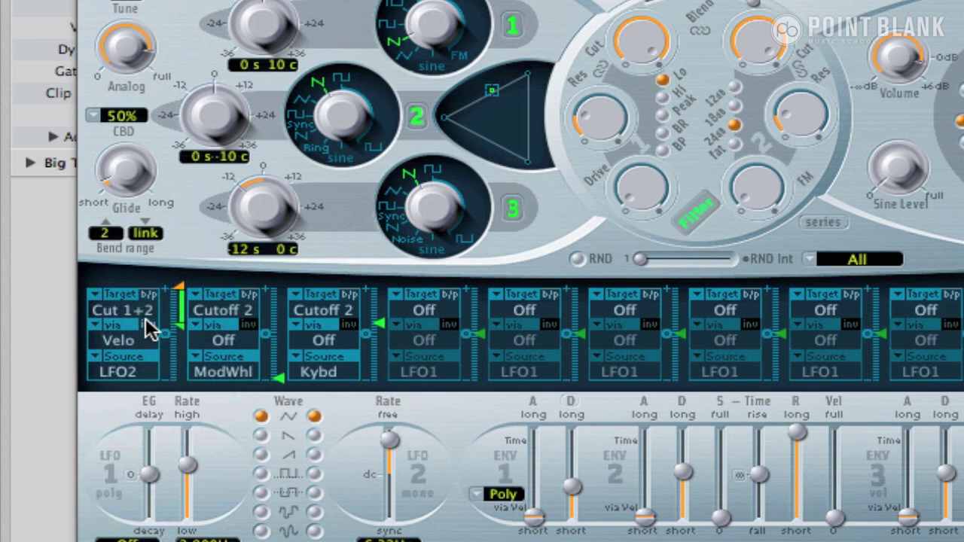
click(134, 339)
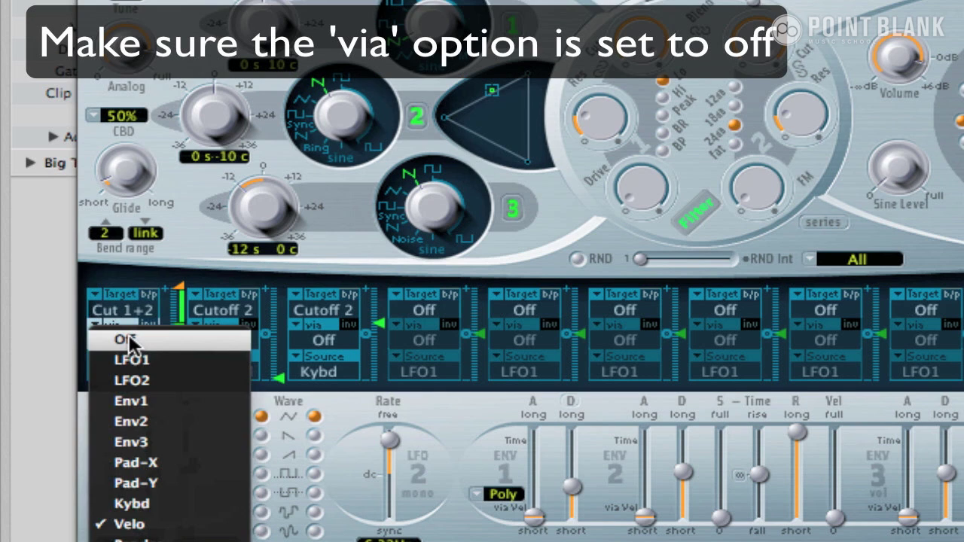
click(133, 340)
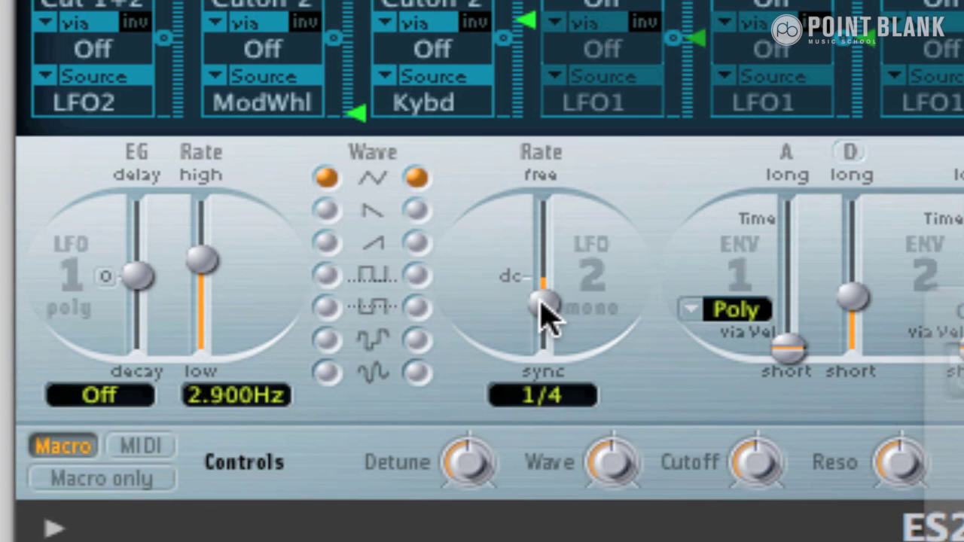
- Try the other LFO 2 waveforms one after another, from the falling sawtooth through the random shapes, and return to the triangle wave
click(417, 211)
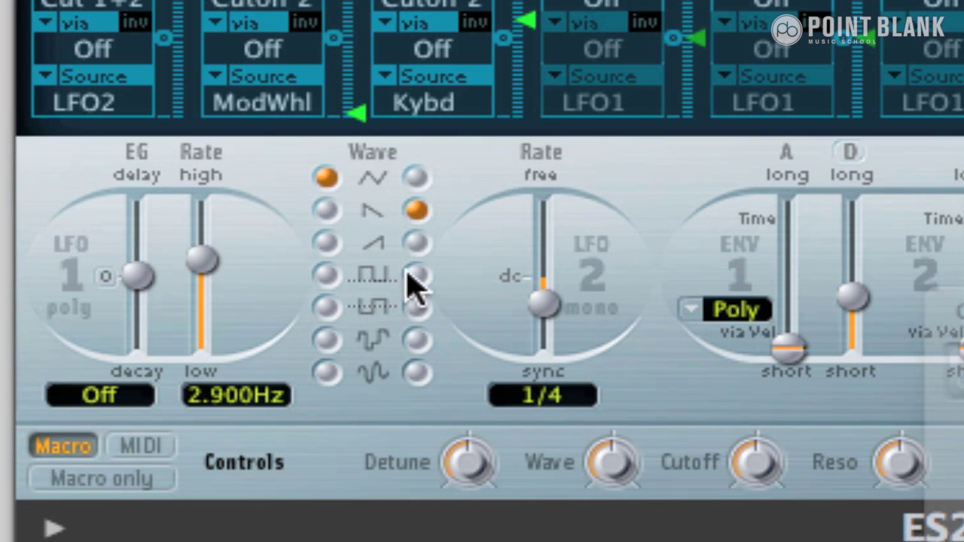
click(418, 244)
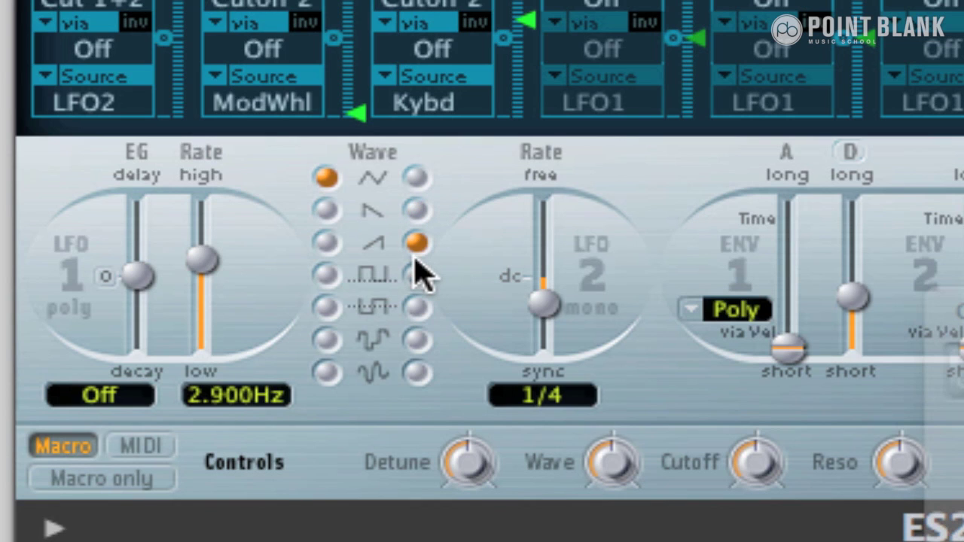
click(416, 277)
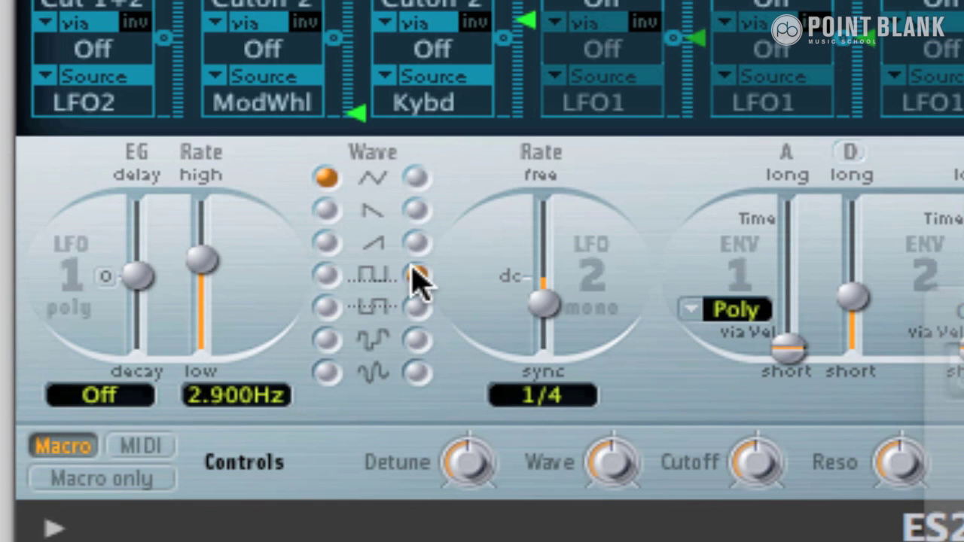
click(418, 308)
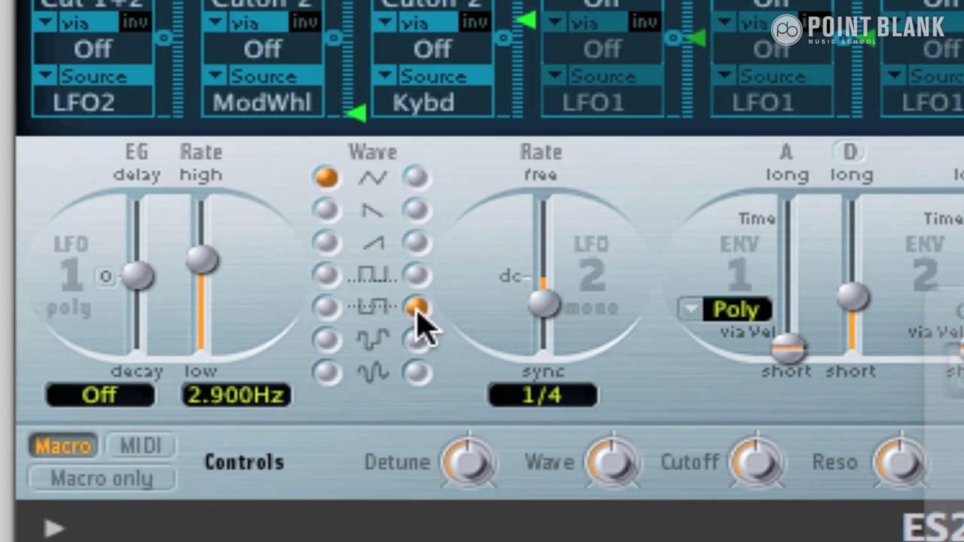
click(418, 342)
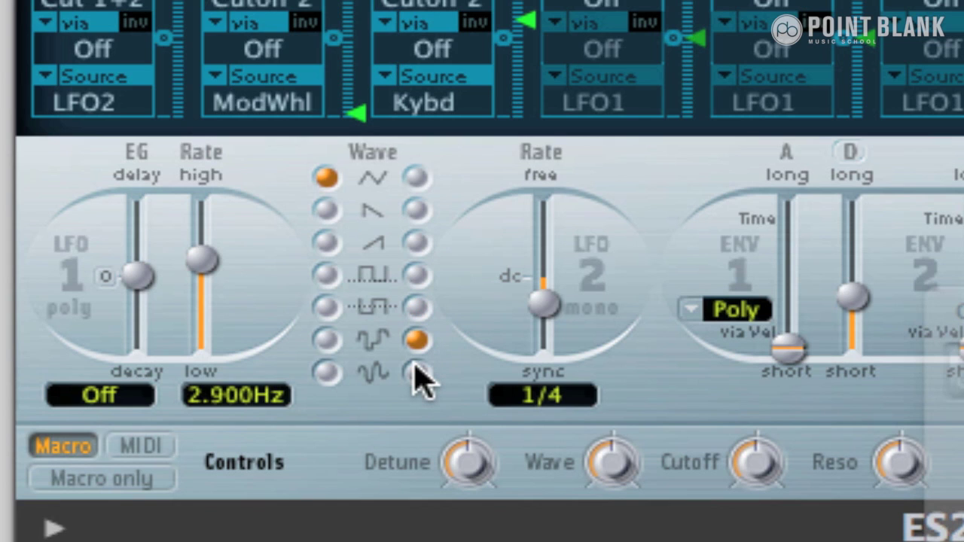
click(416, 370)
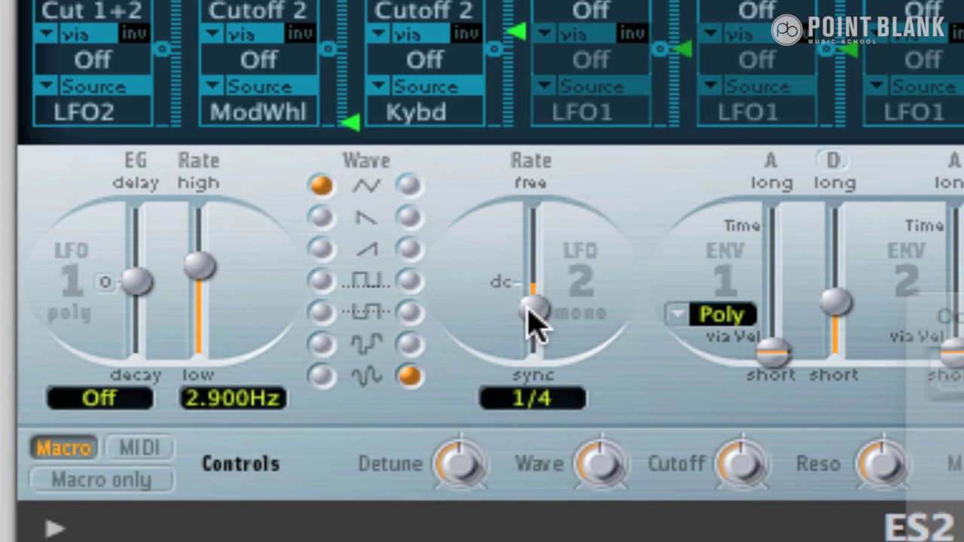
click(409, 186)
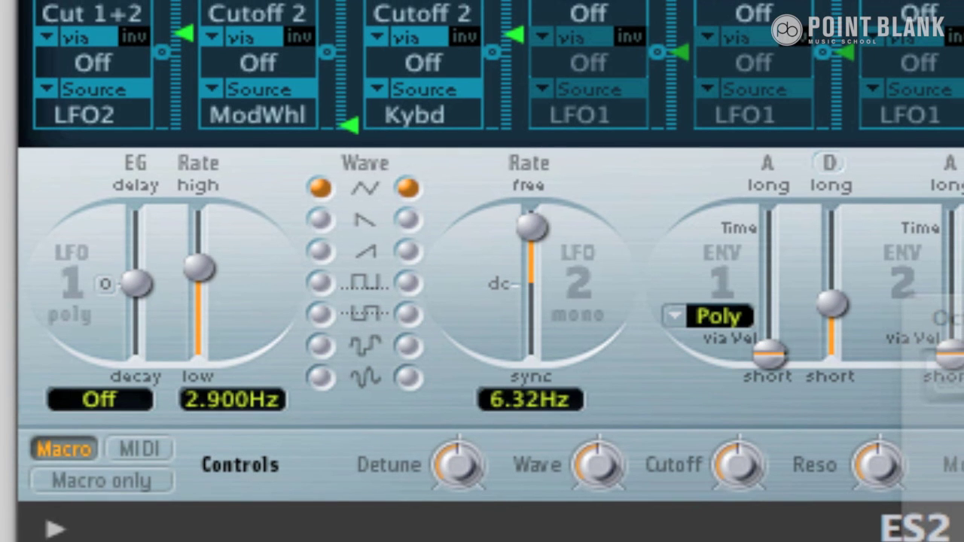
- Raise the LFO2 modulation depth on Cut 1+2 close to maximum and set the LFO 2 rate to the tempo-synced value 1/4
drag(545, 242, 538, 318)
drag(197, 38, 199, 20)
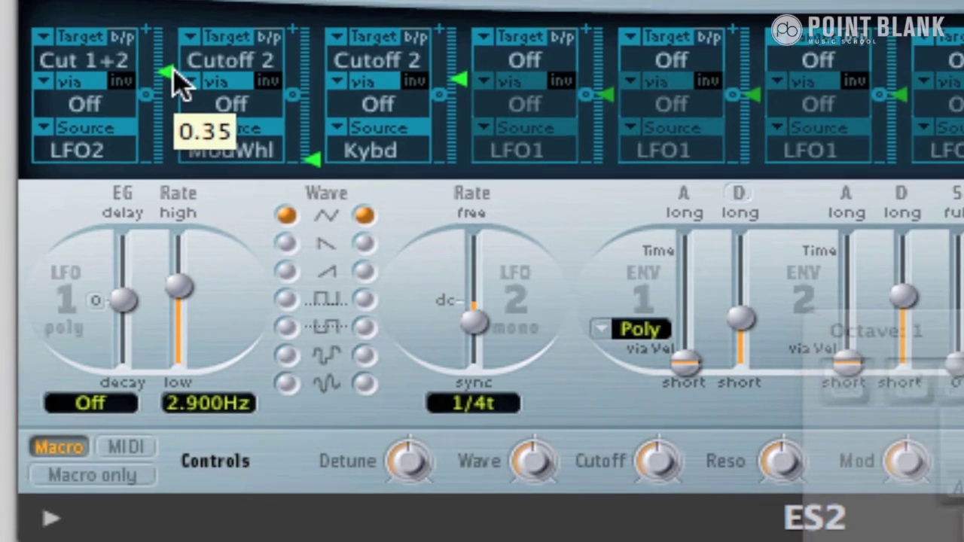
drag(149, 108, 151, 93)
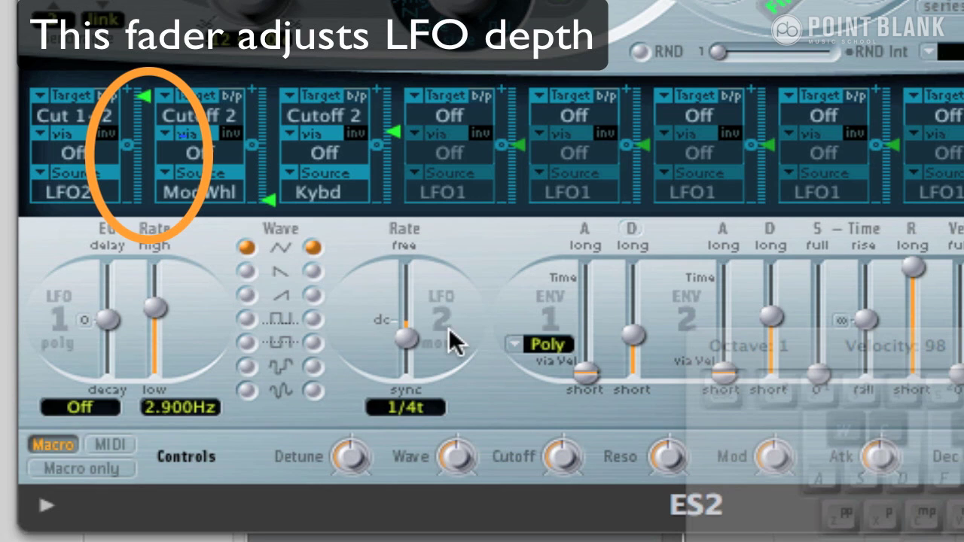
mouse_move(403, 335)
mouse_down()
mouse_move(403, 322)
mouse_move(403, 336)
mouse_up()
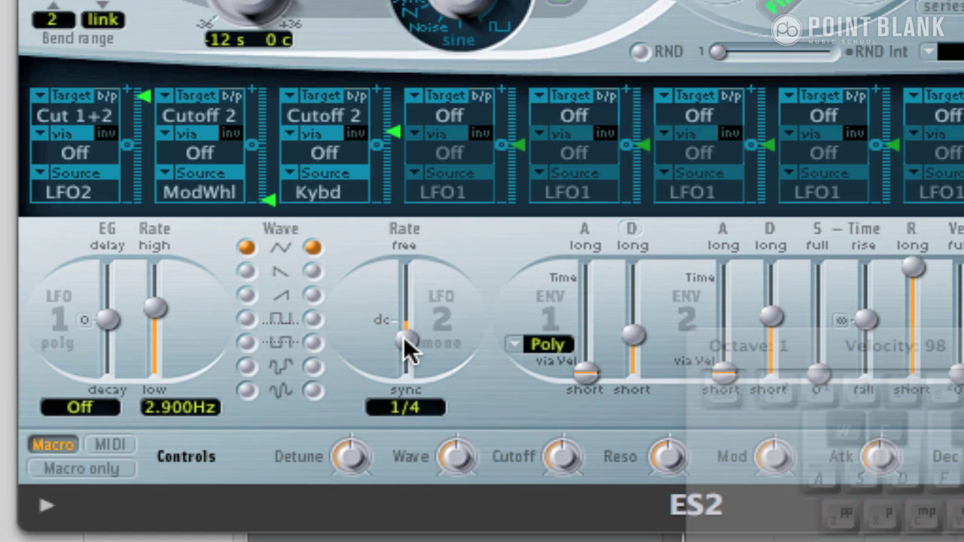
- Audition the wobble during playback by switching the LFO 2 rate with the tempo pads between 1/16, 1/8, 1/4, 1/2 and triplet values
click(886, 74)
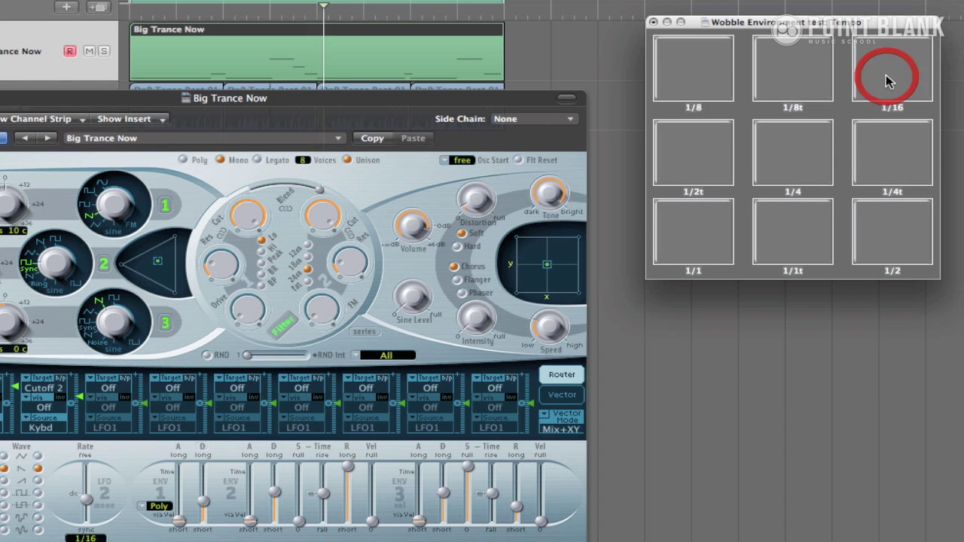
click(783, 163)
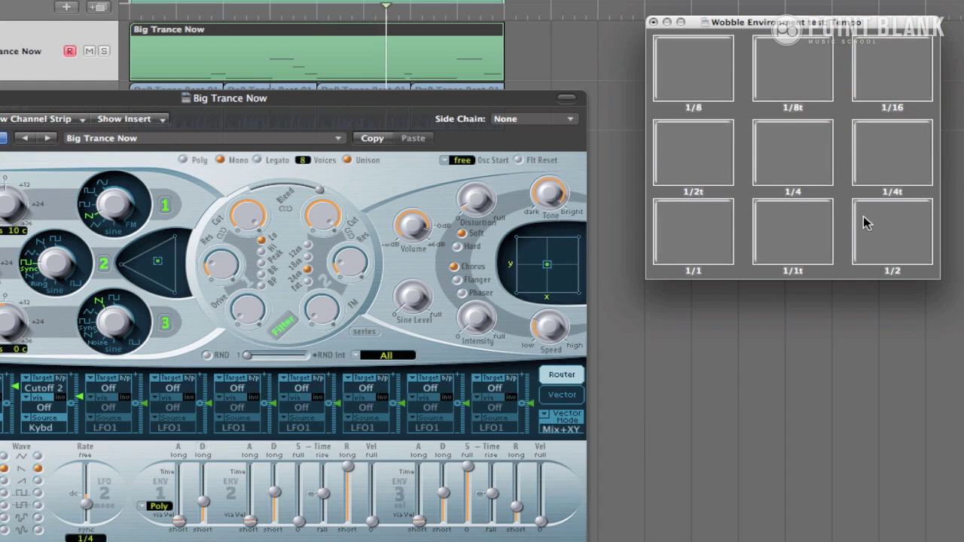
click(882, 226)
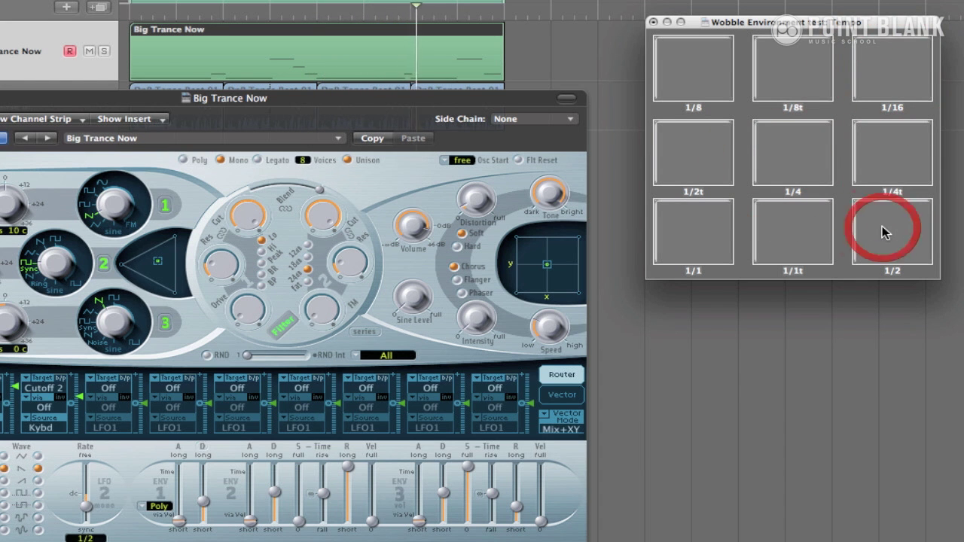
click(789, 82)
click(701, 89)
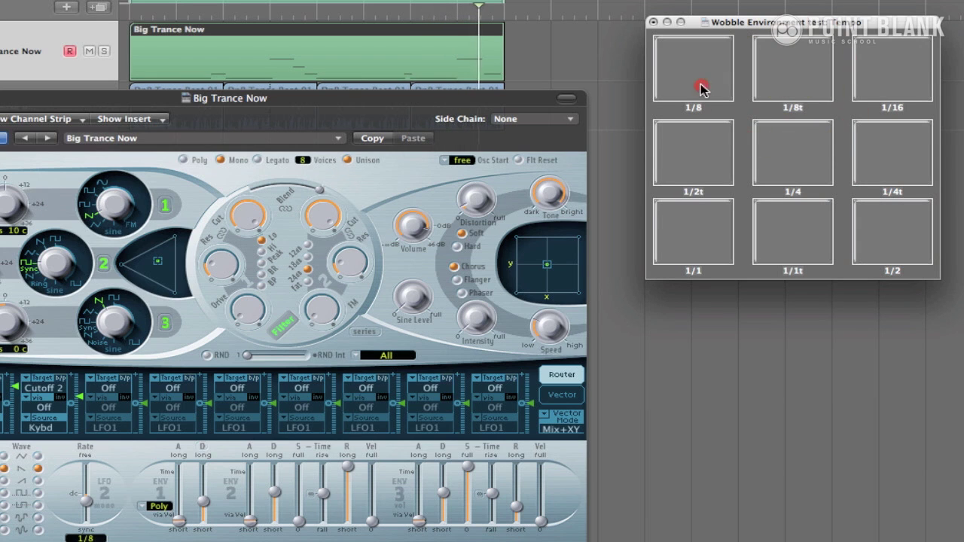
click(727, 155)
click(787, 168)
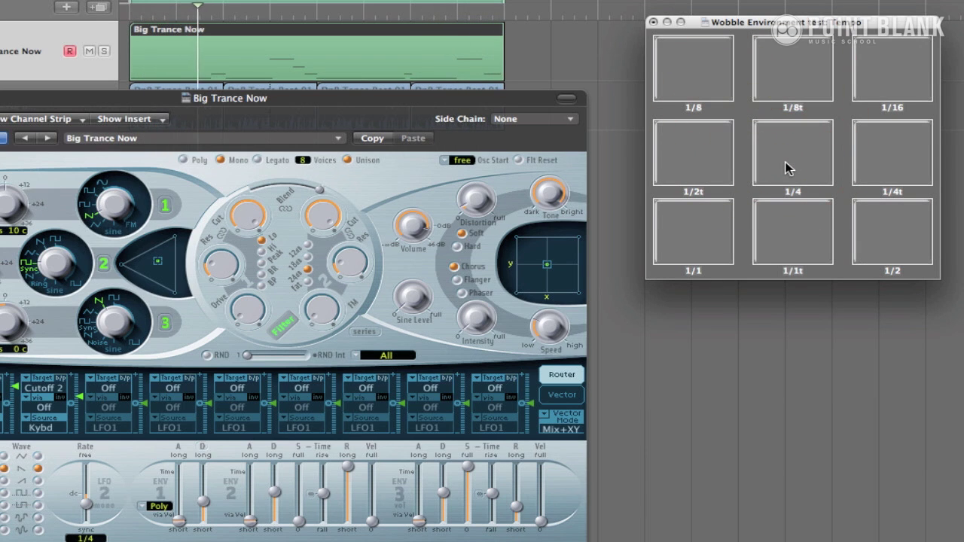
click(907, 164)
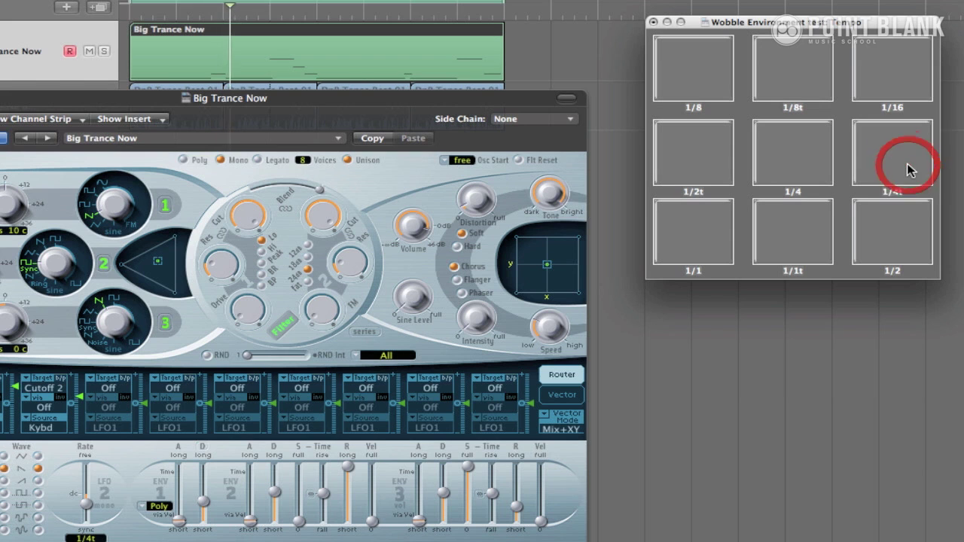
click(880, 80)
click(796, 78)
click(688, 71)
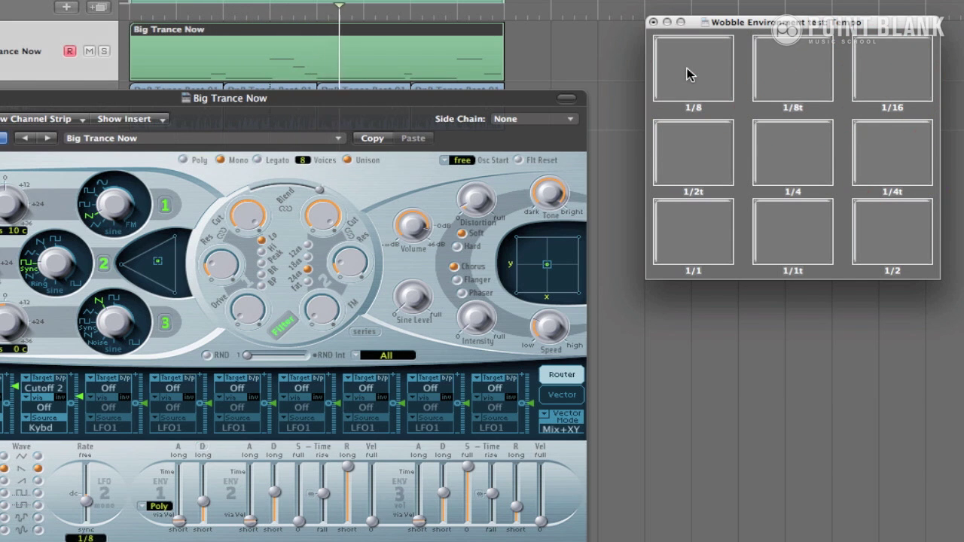
click(792, 158)
click(707, 71)
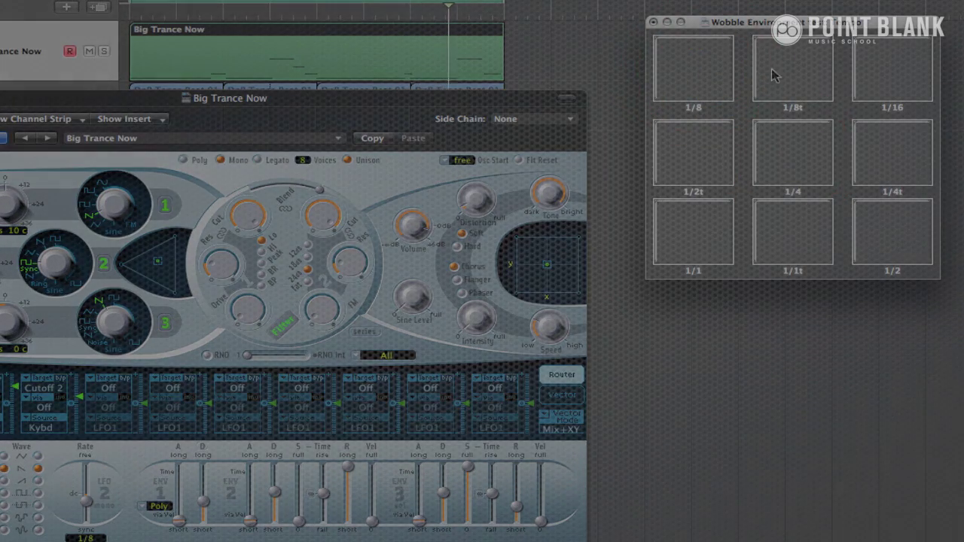
click(779, 78)
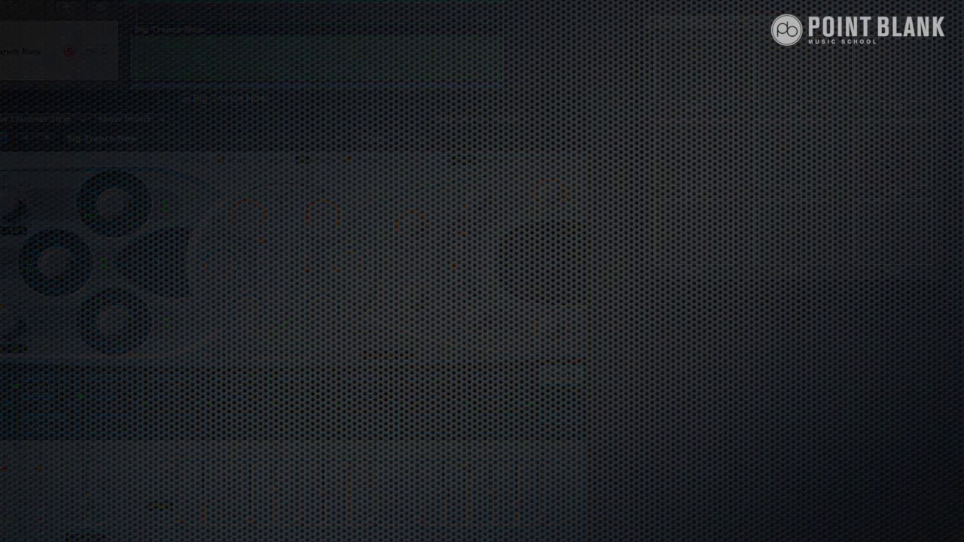